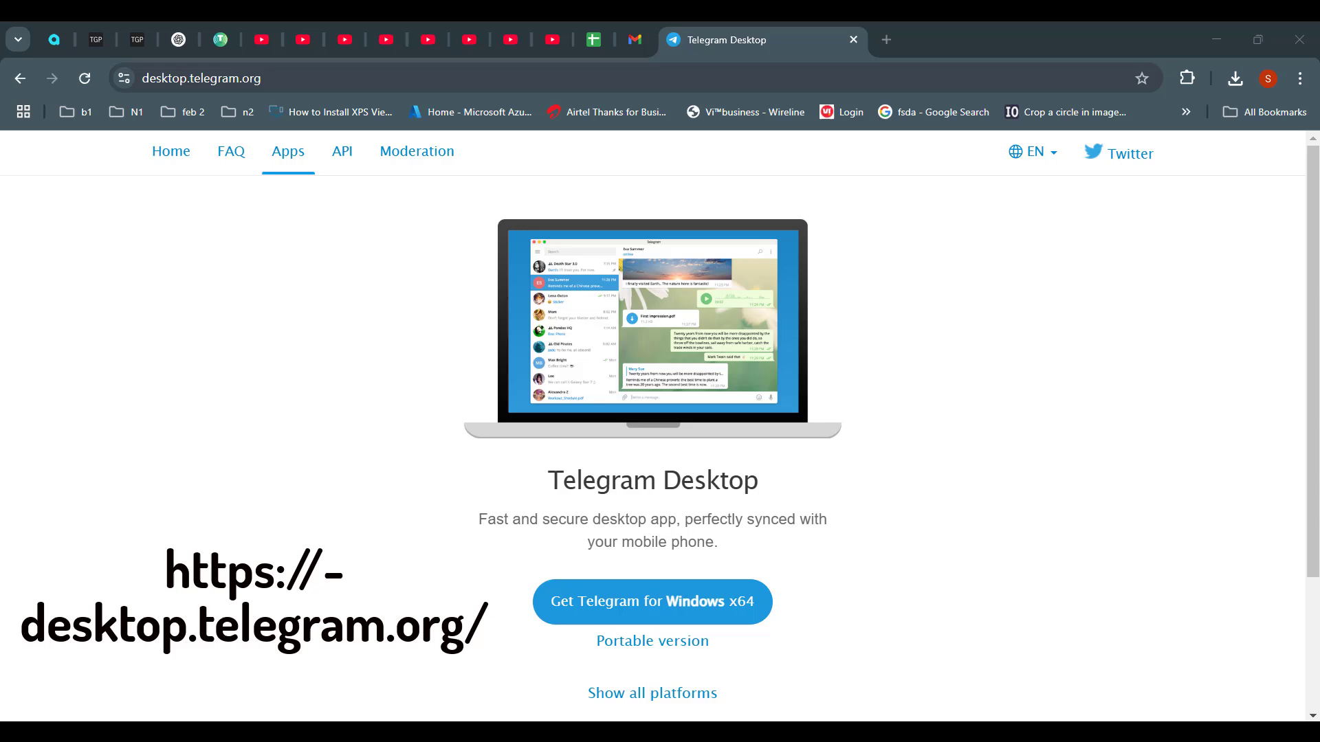
scroll(716, 506, "down", 2)
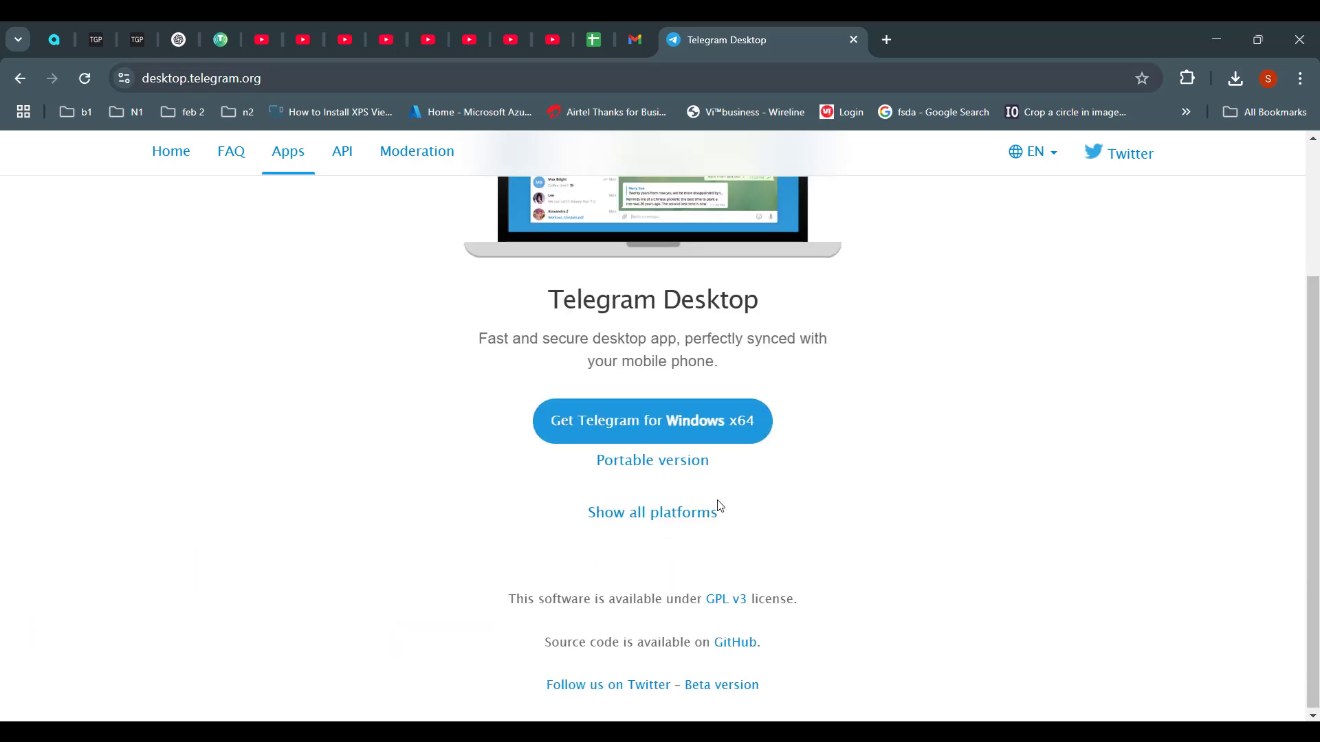
Download the portable Telegram Desktop zip and select it in its Explorer folder.
left_click(664, 465)
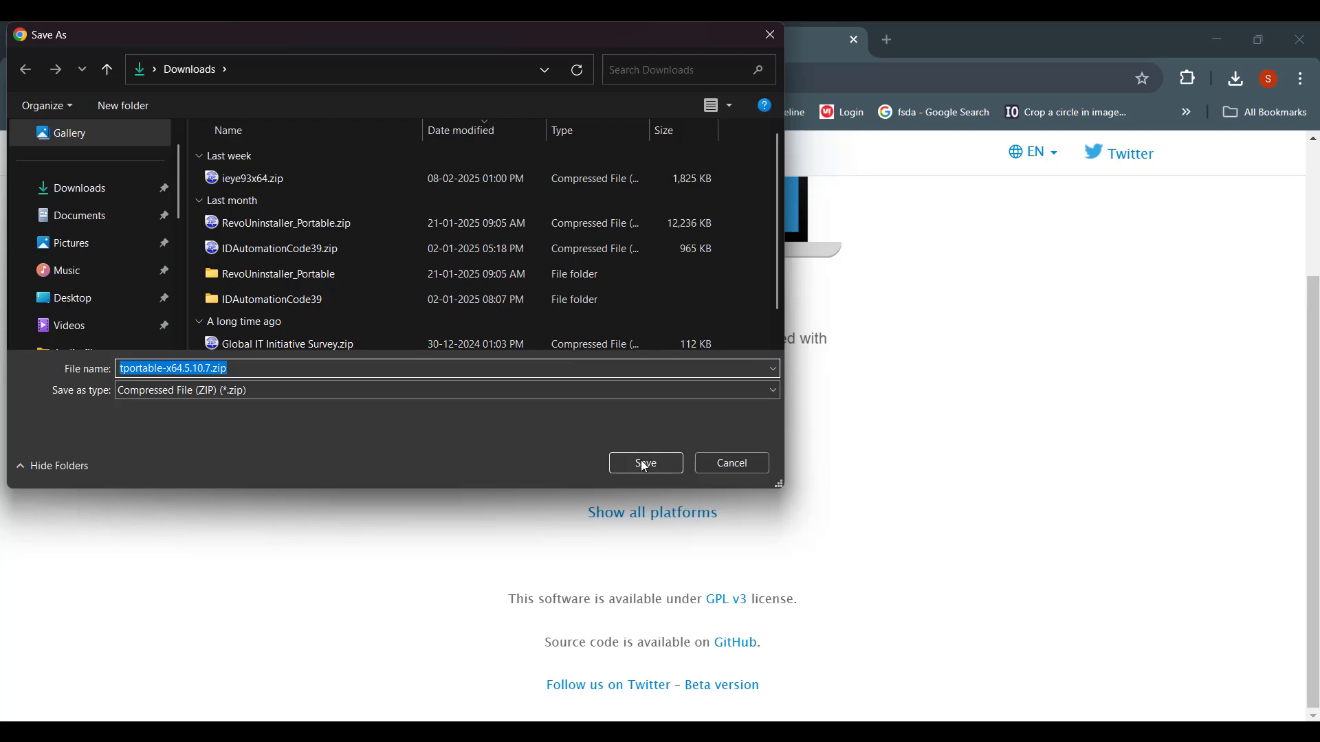
left_click(645, 463)
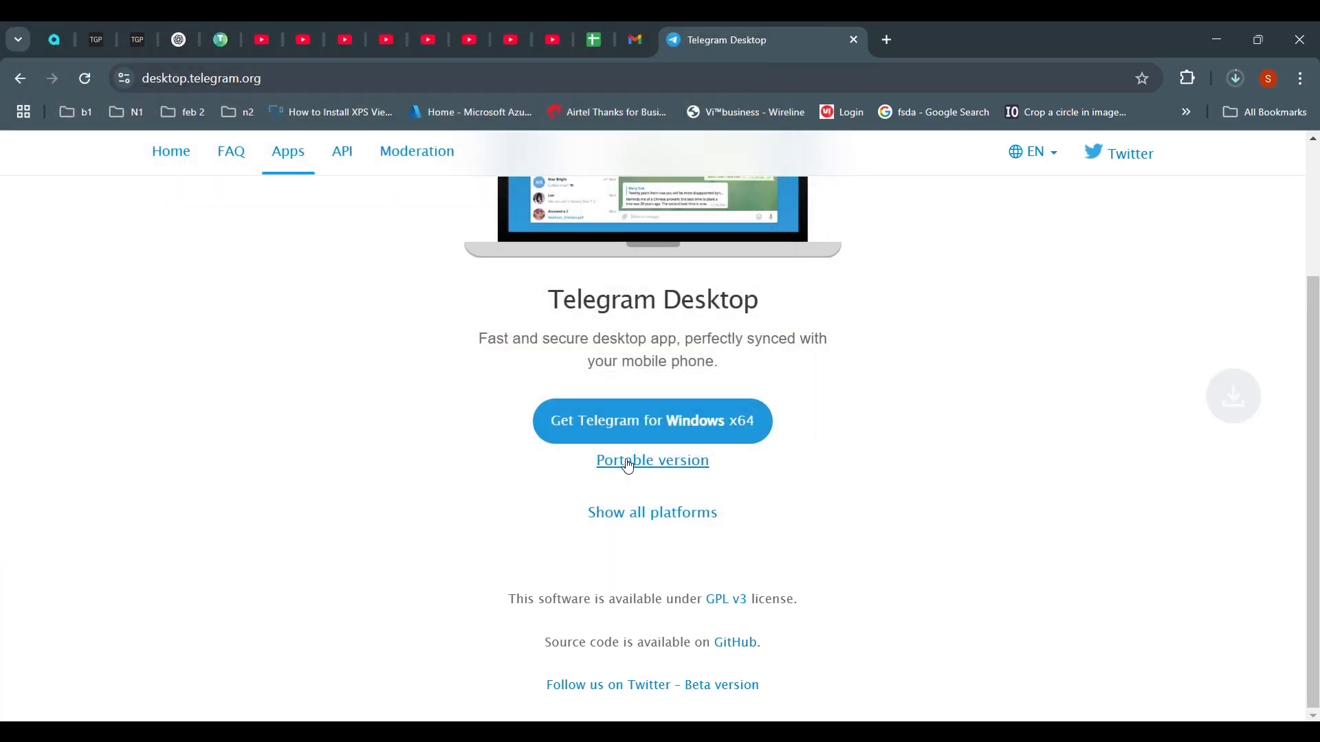
left_click(564, 681)
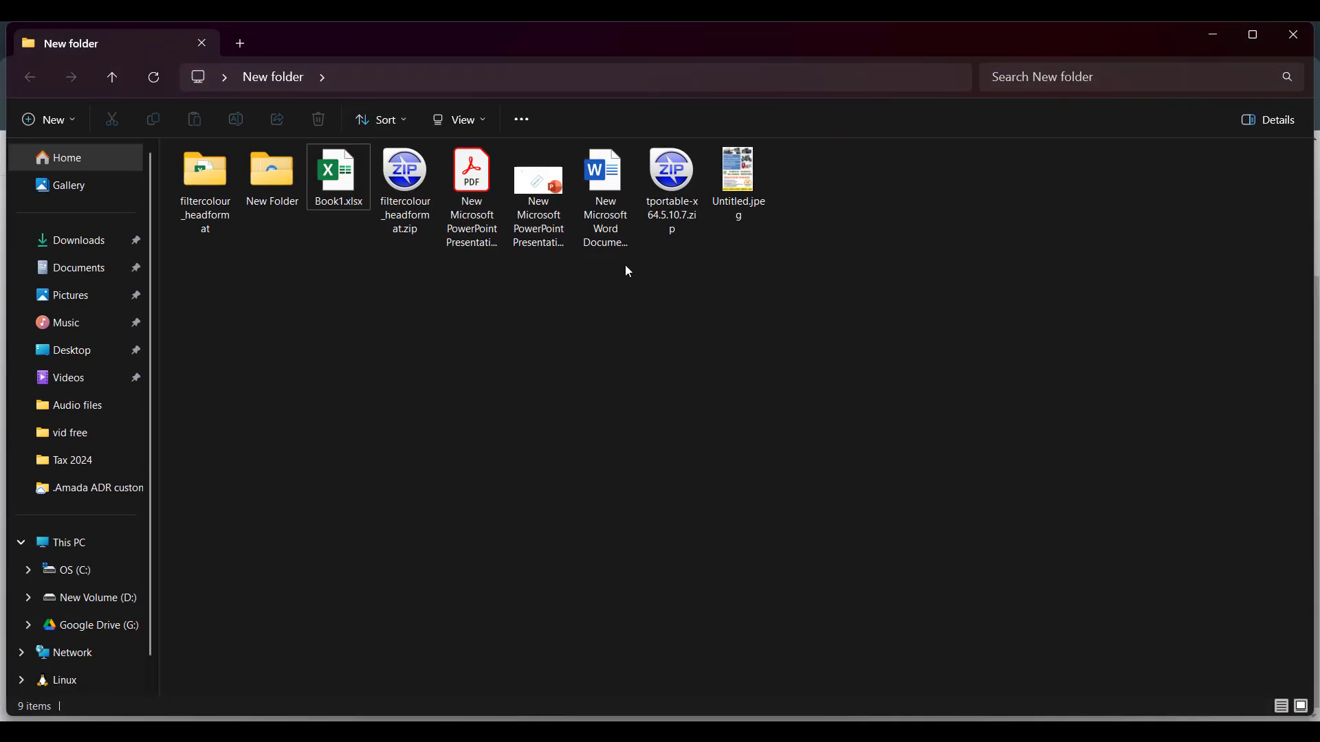
left_click(672, 196)
Extract the tportable zip and launch Telegram.exe from the extracted Telegram folder.
right_click(671, 193)
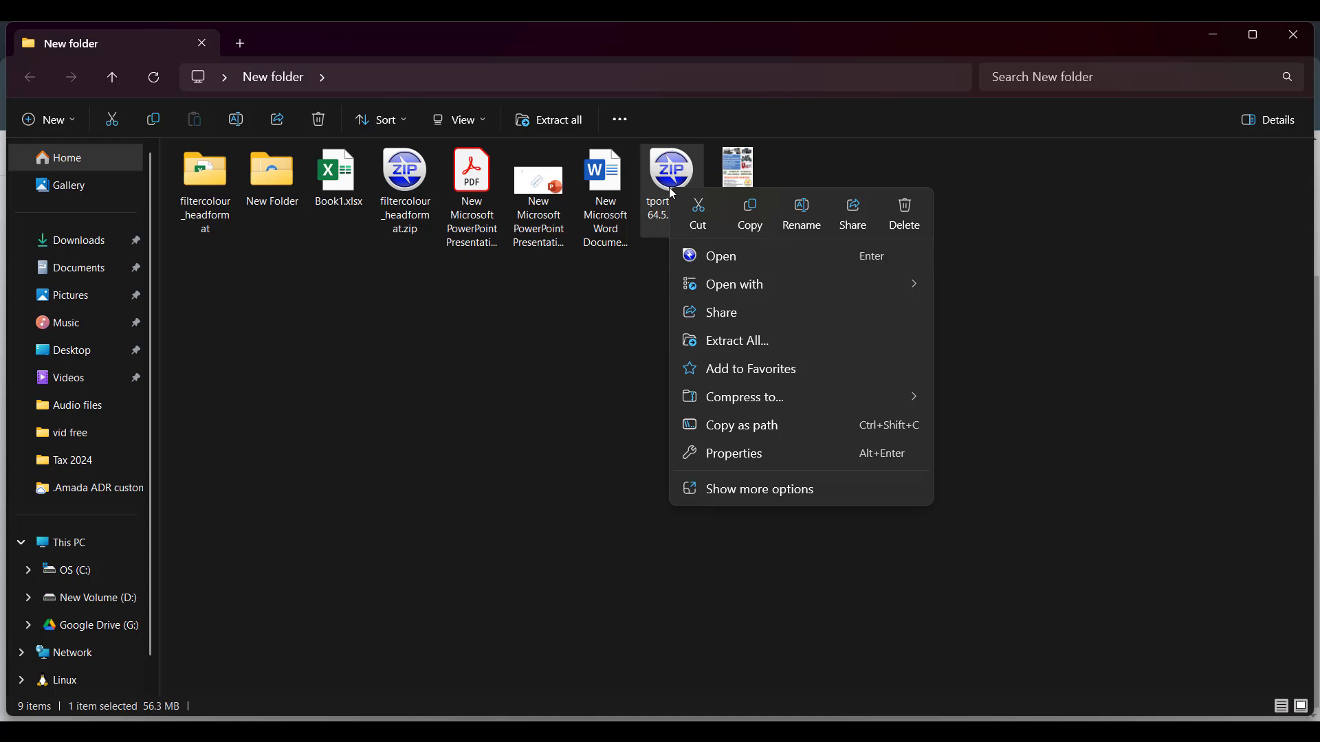
left_click(736, 340)
left_click(799, 553)
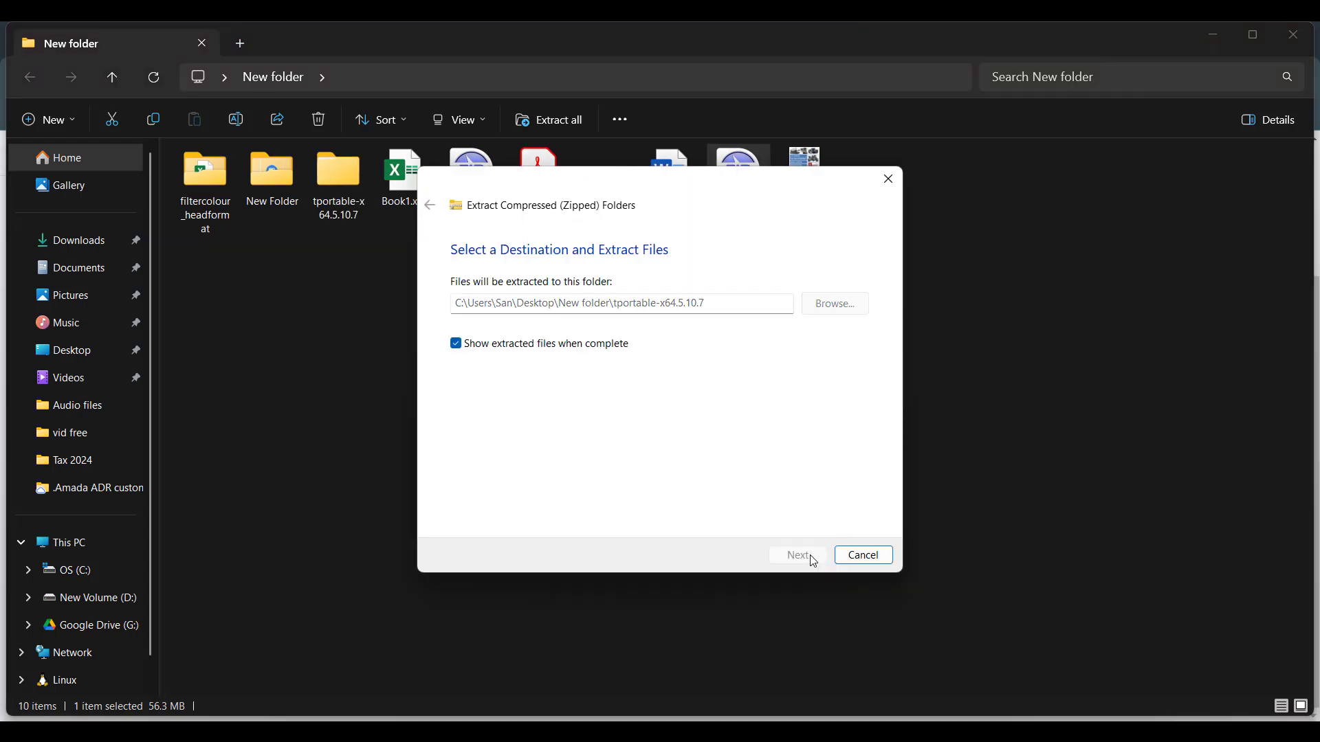
double_click(236, 179)
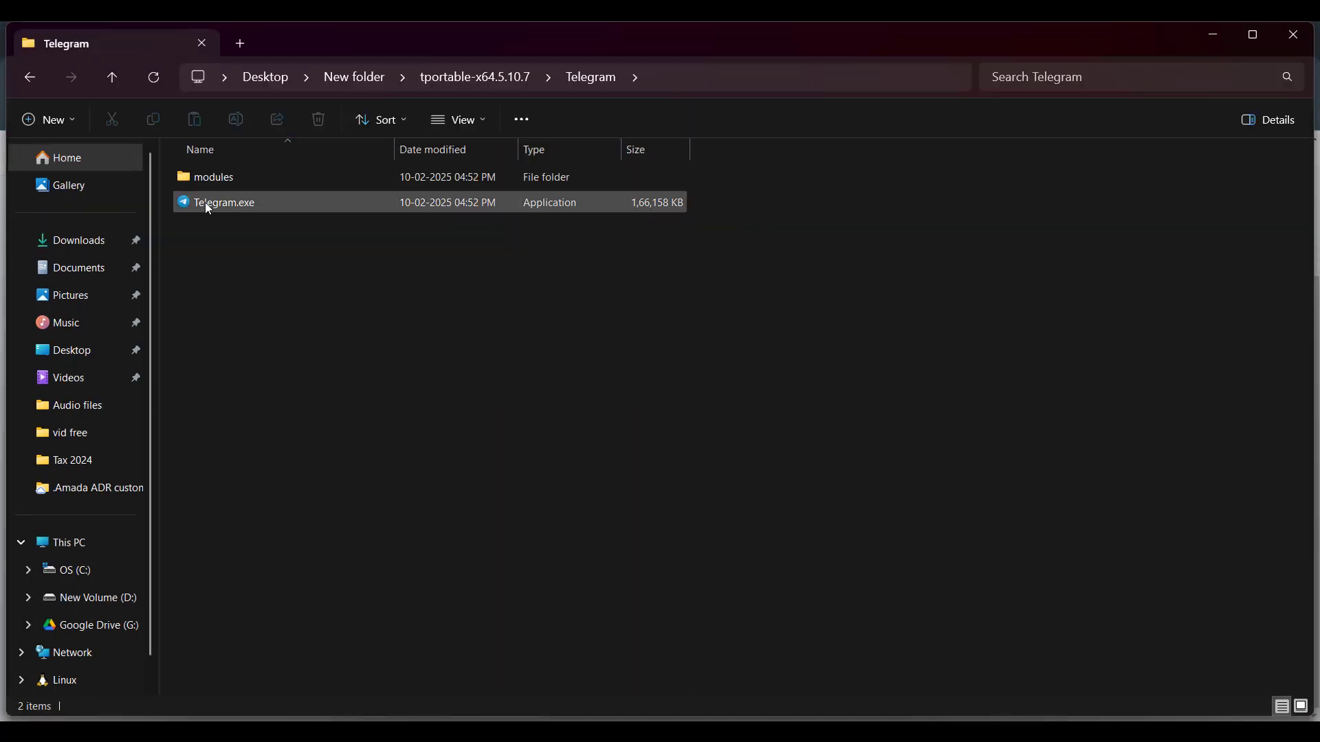
double_click(237, 206)
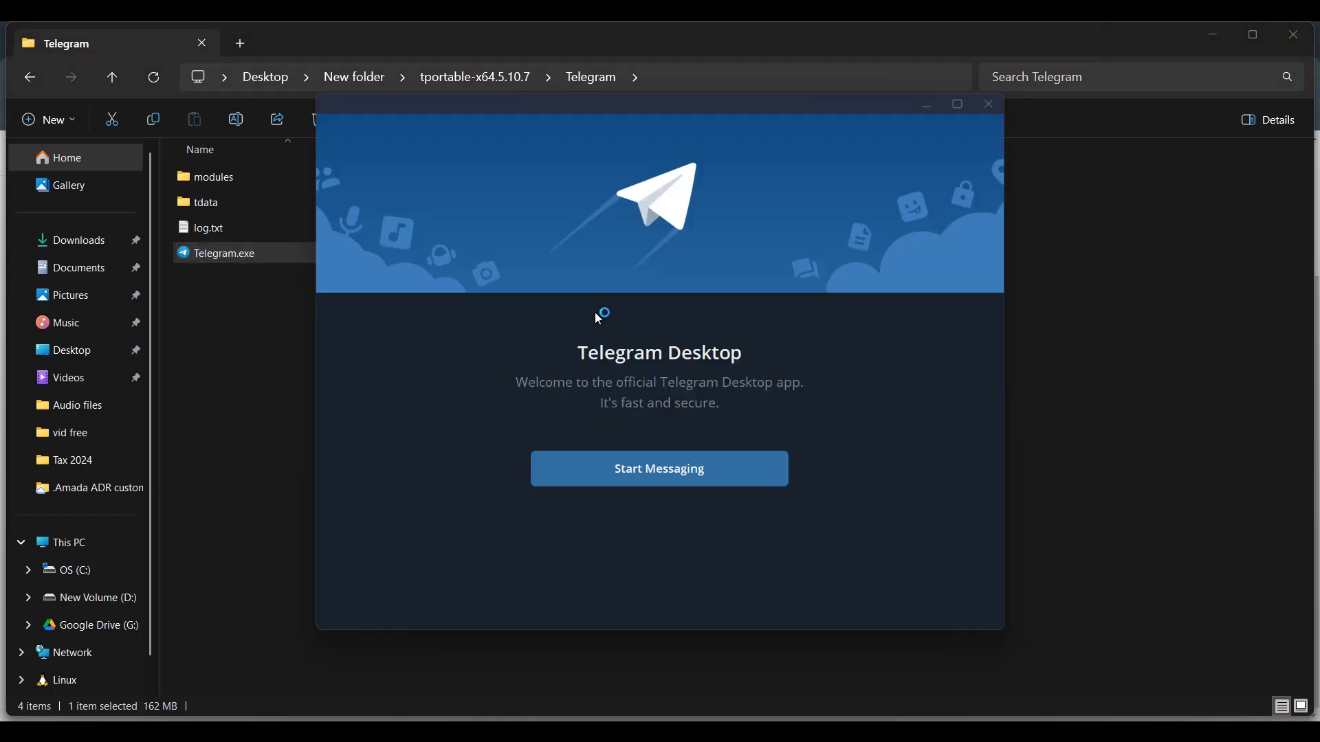
Start messaging, view the phone-number login form, then go back to QR-code login.
left_click(647, 477)
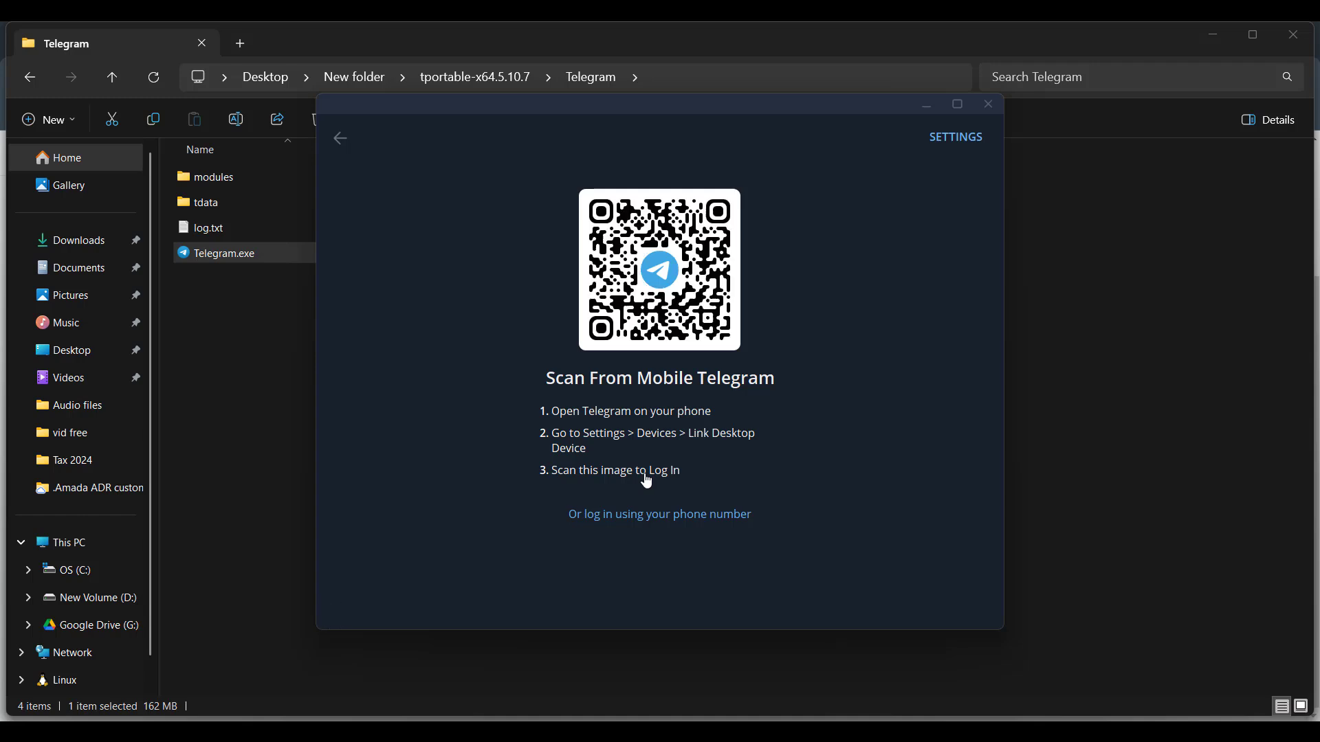
left_click(685, 515)
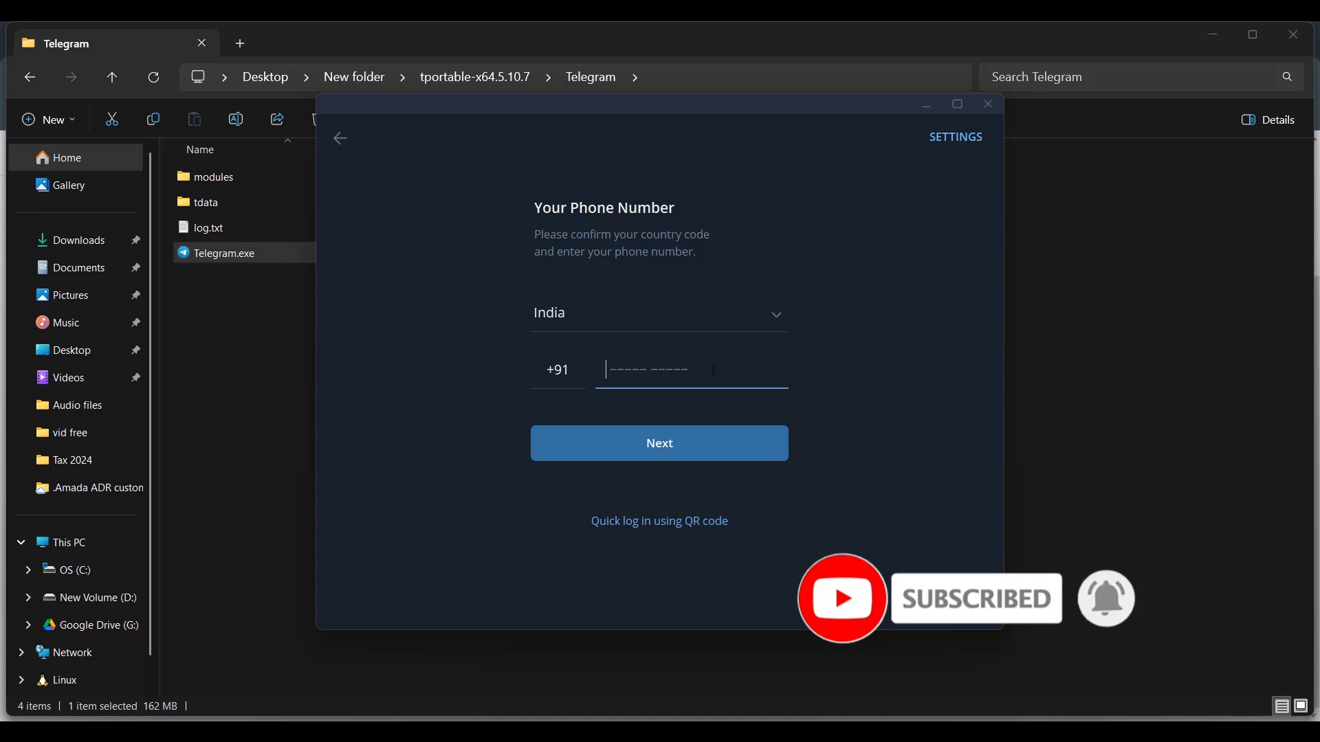
left_click(634, 522)
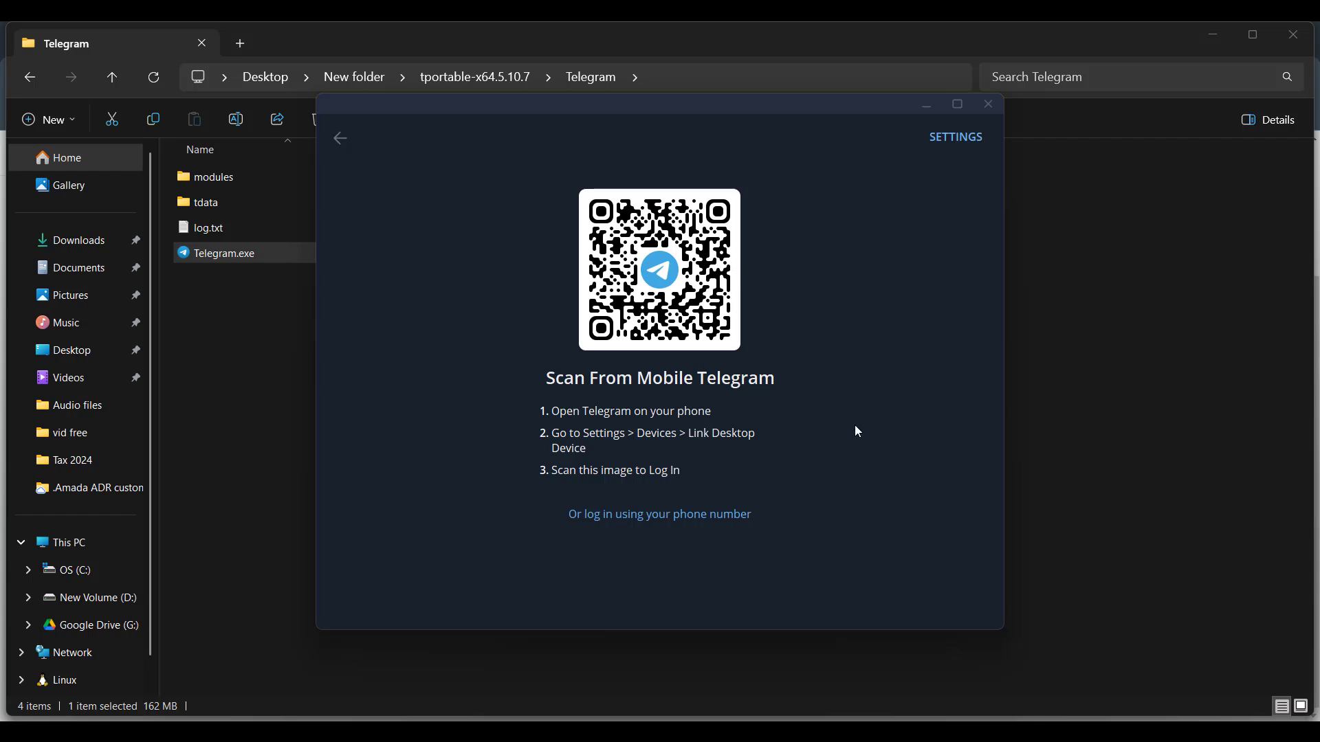